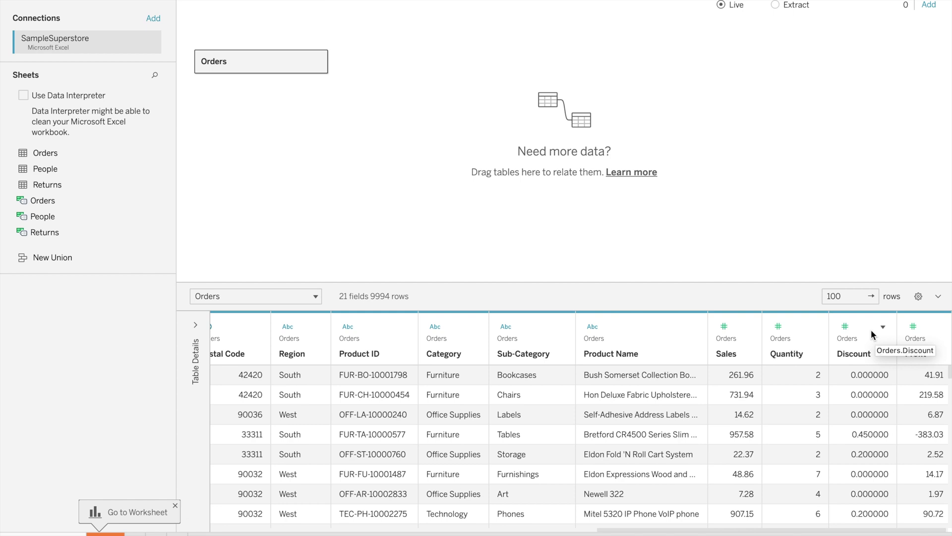
Step: Pivot Discount and Quantity into Pivot Field Names and Values columns, then undo the pivot
{"action": "left_click", "coordinate": [873, 335]}
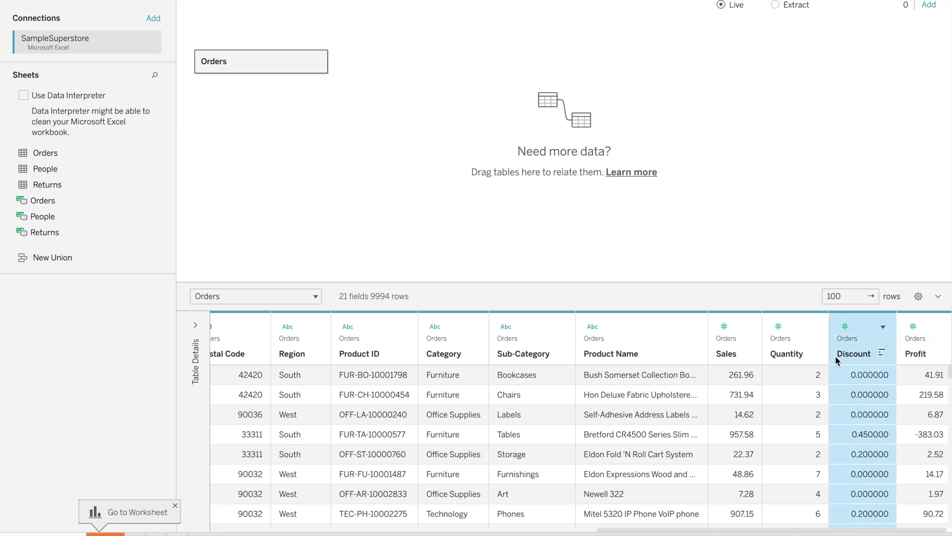
{"action": "left_click", "coordinate": [796, 331], "text": "ctrl"}
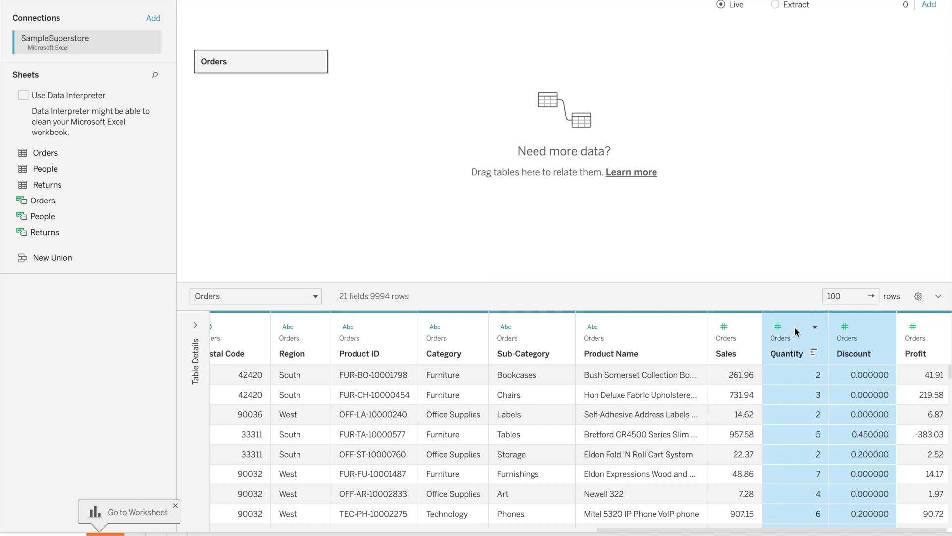
{"action": "left_click", "coordinate": [815, 326]}
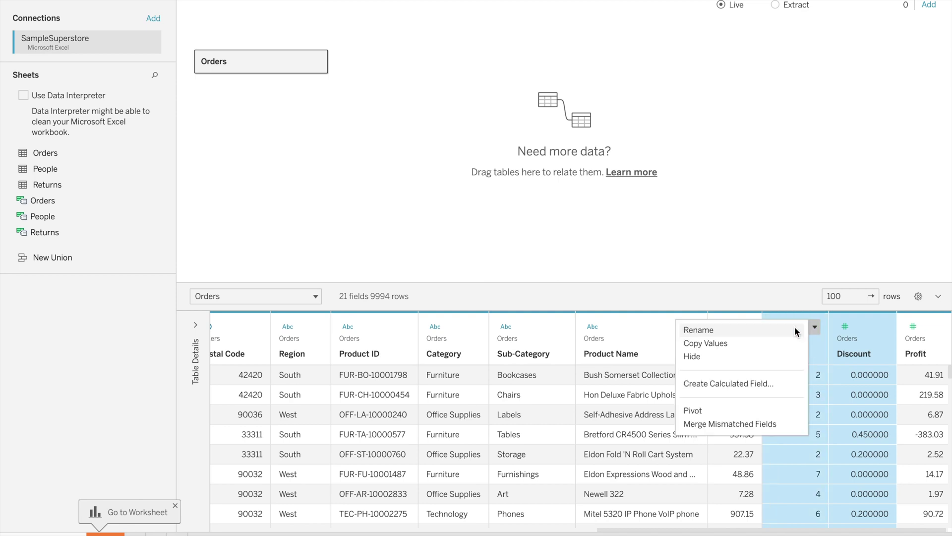
{"action": "left_click", "coordinate": [737, 411]}
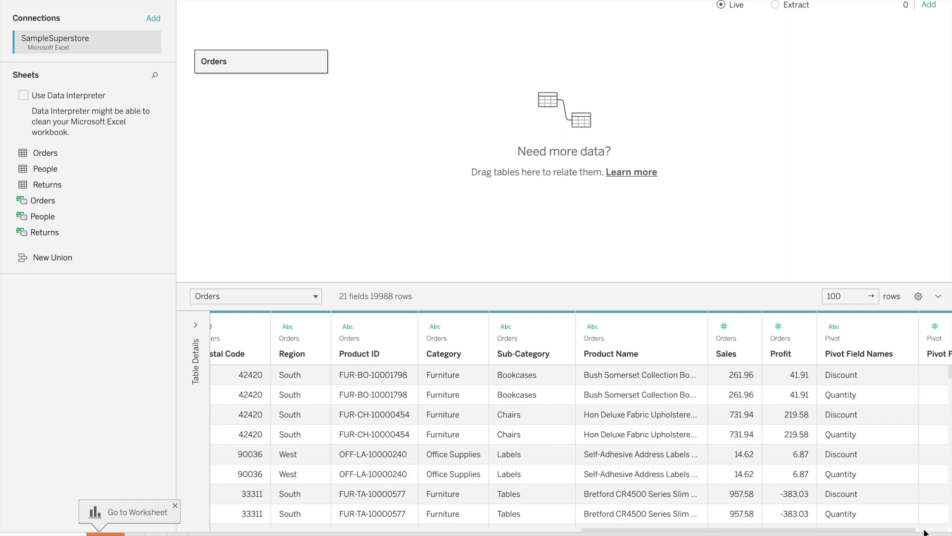
{"action": "left_click", "coordinate": [926, 532]}
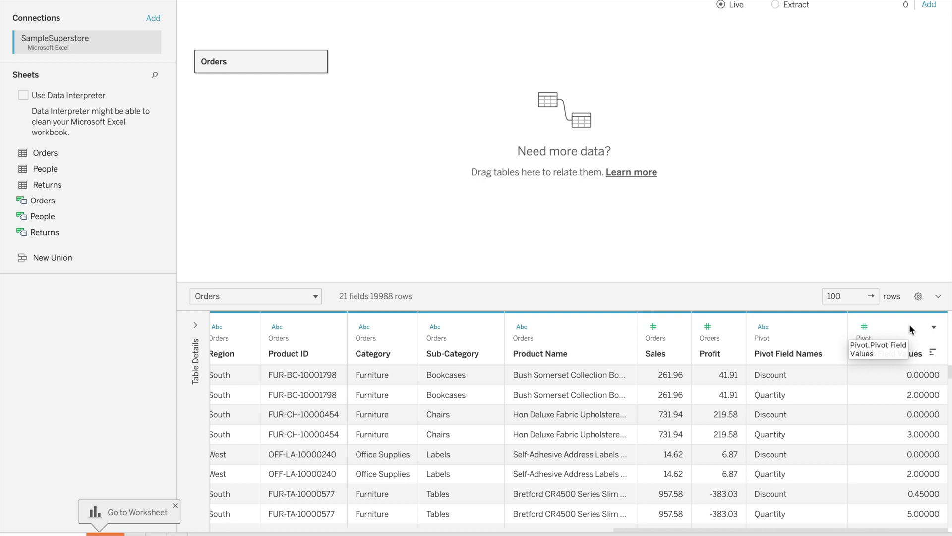
{"action": "key", "text": "ctrl+z"}
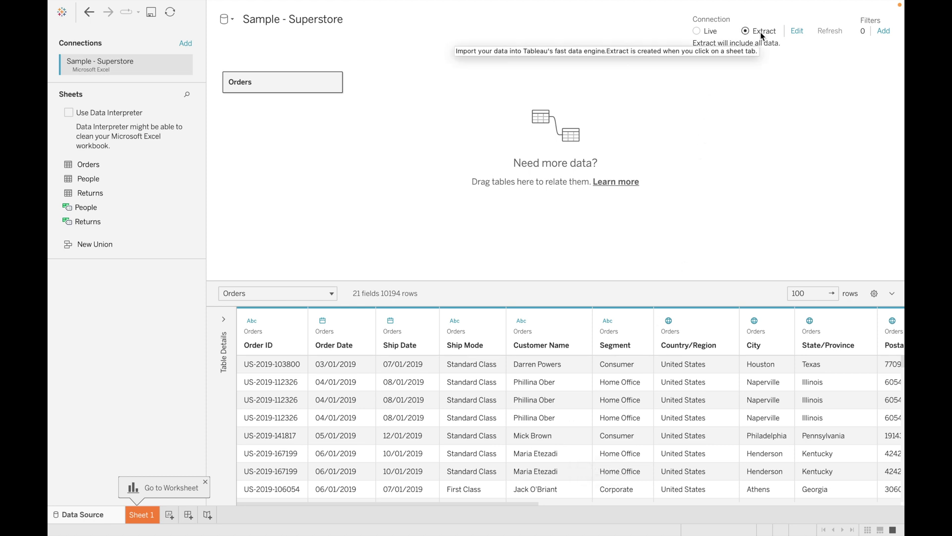
Step: Add an extract filter on Category that keeps only Furniture
{"action": "left_click", "coordinate": [797, 31]}
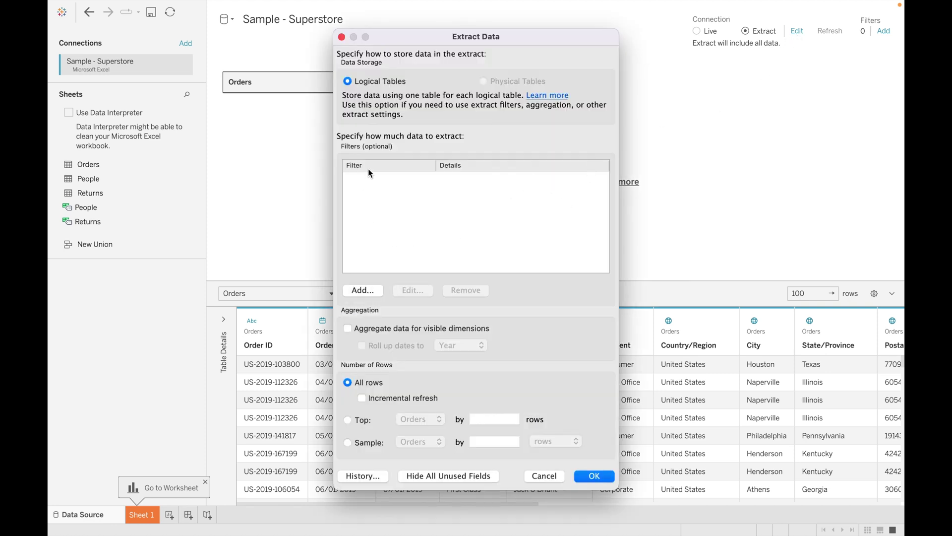
{"action": "left_click", "coordinate": [366, 292]}
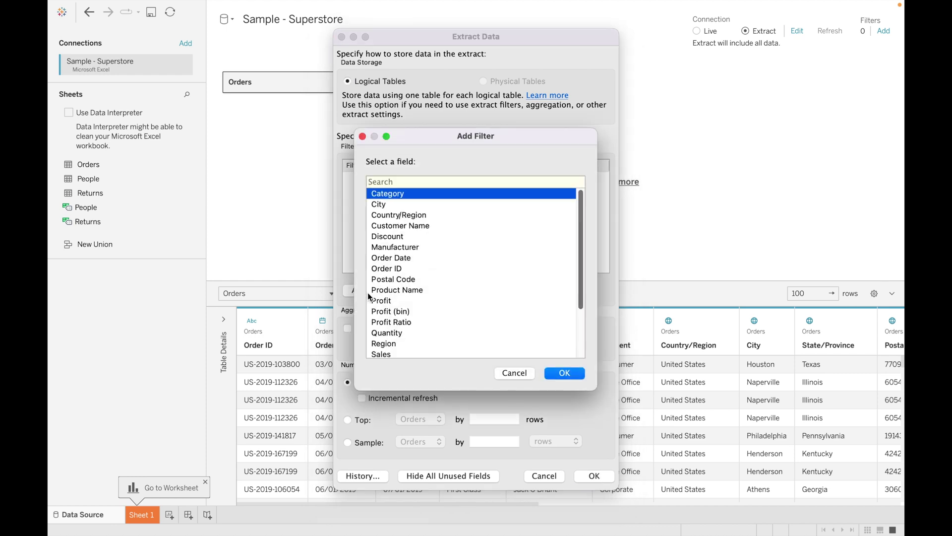
{"action": "double_click", "coordinate": [411, 195]}
{"action": "left_click", "coordinate": [376, 164]}
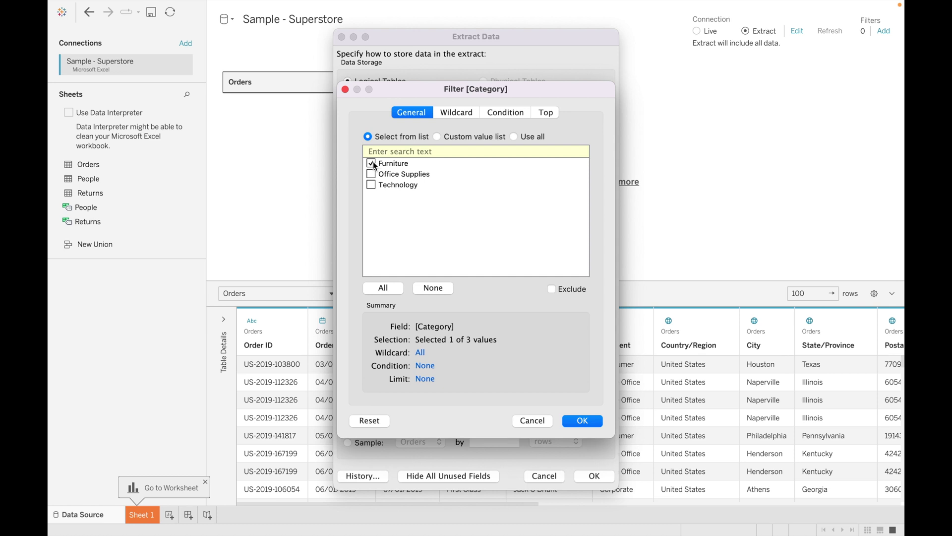
{"action": "left_click", "coordinate": [589, 421]}
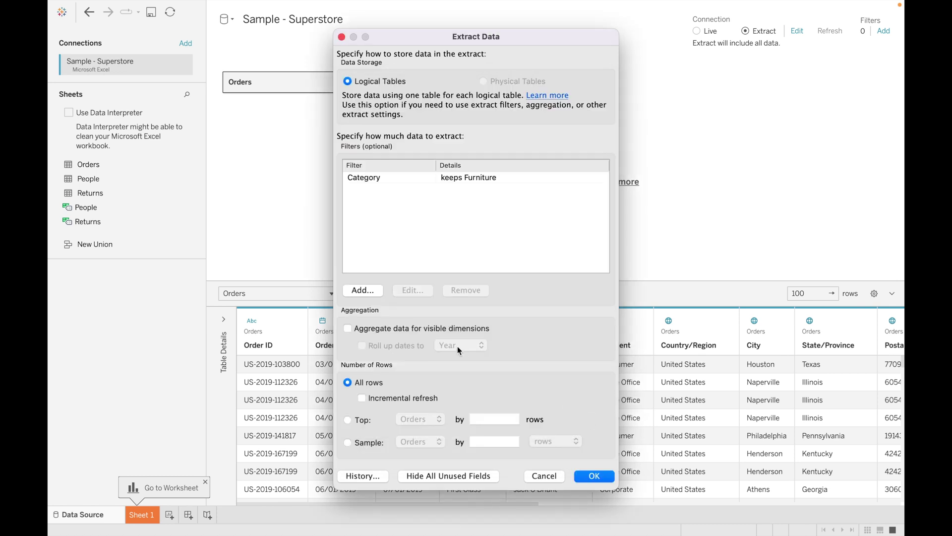
{"action": "left_click", "coordinate": [371, 292]}
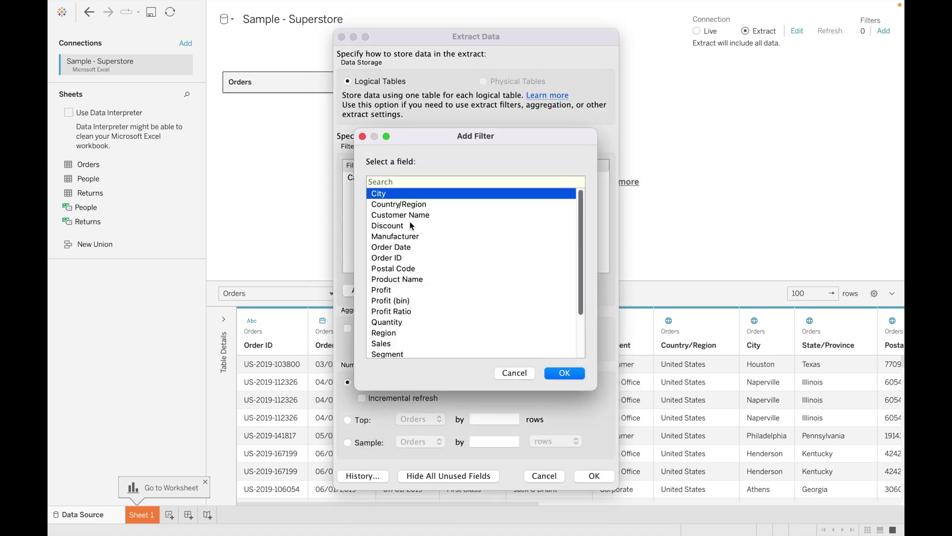
{"action": "left_click", "coordinate": [519, 374]}
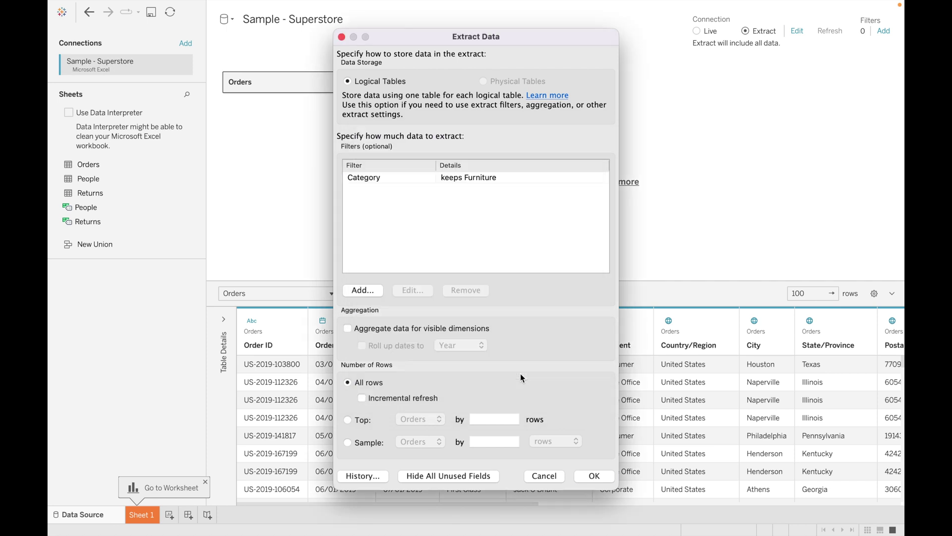
Step: Try aggregation with Year date roll-up, turn it back off, and enable incremental refresh
{"action": "left_click", "coordinate": [348, 328]}
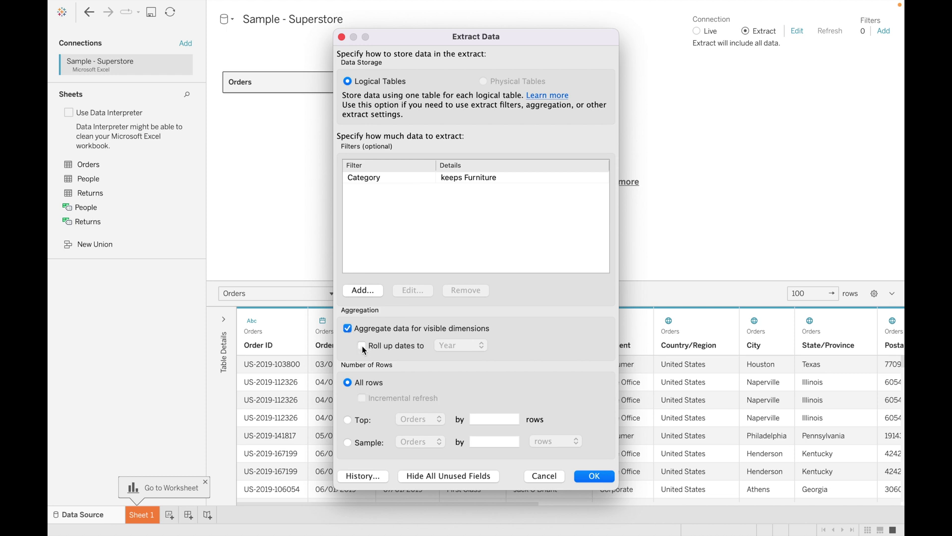
{"action": "left_click", "coordinate": [363, 346]}
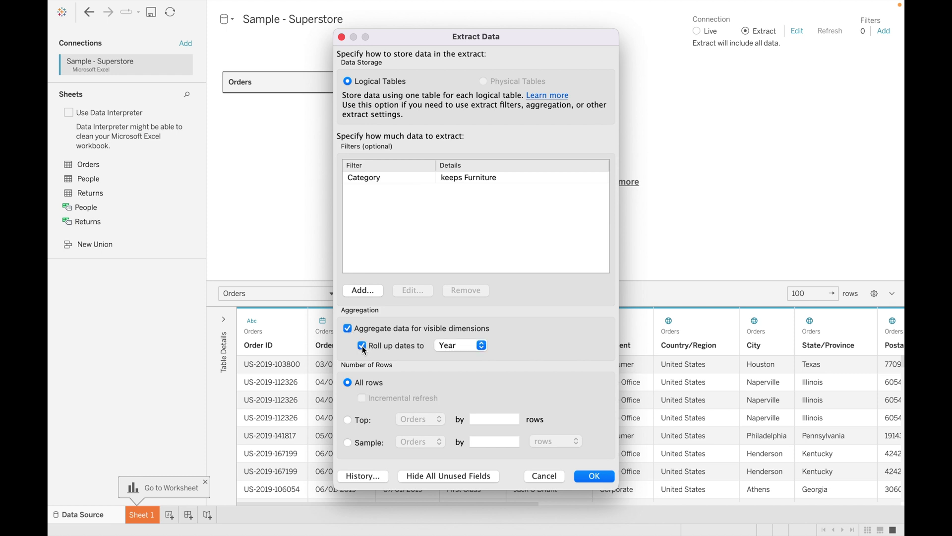
{"action": "left_click", "coordinate": [481, 345]}
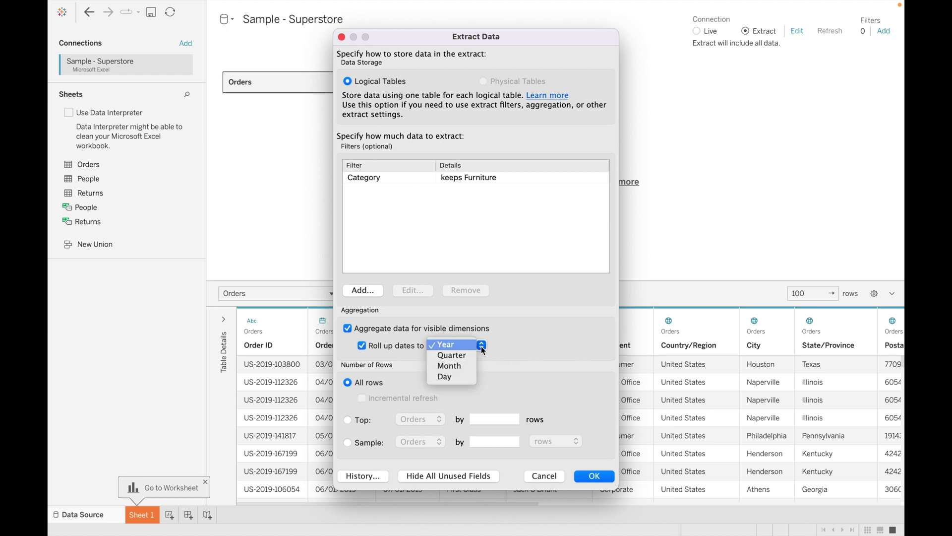
{"action": "left_click", "coordinate": [523, 347]}
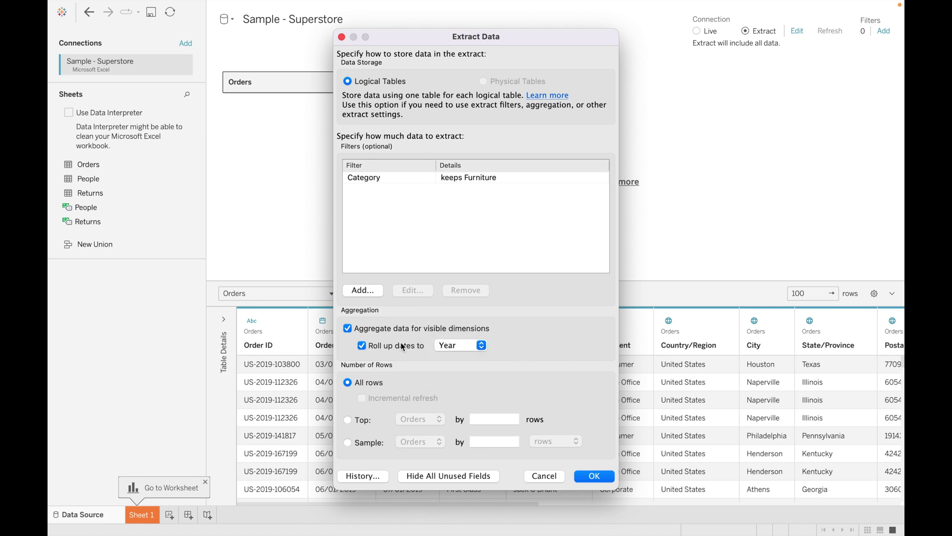
{"action": "left_click", "coordinate": [347, 328]}
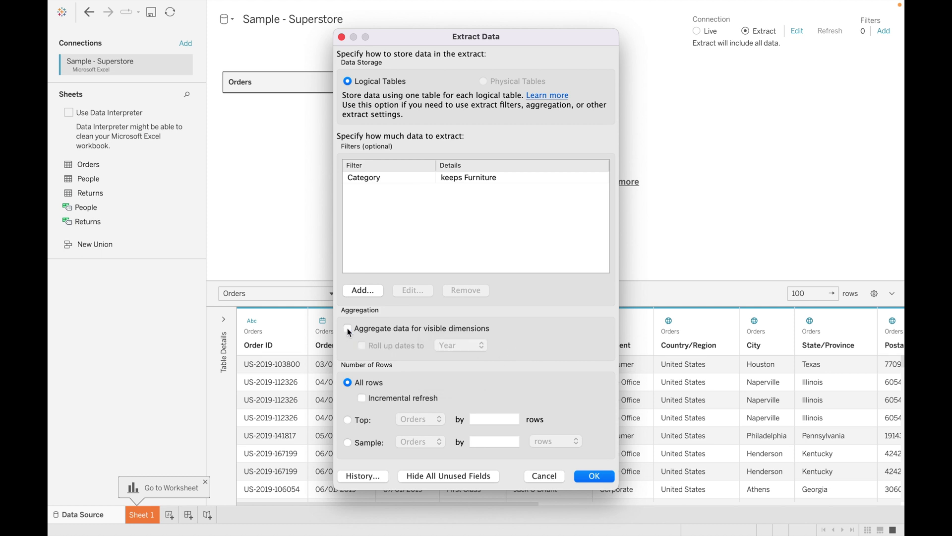
{"action": "left_click", "coordinate": [363, 398]}
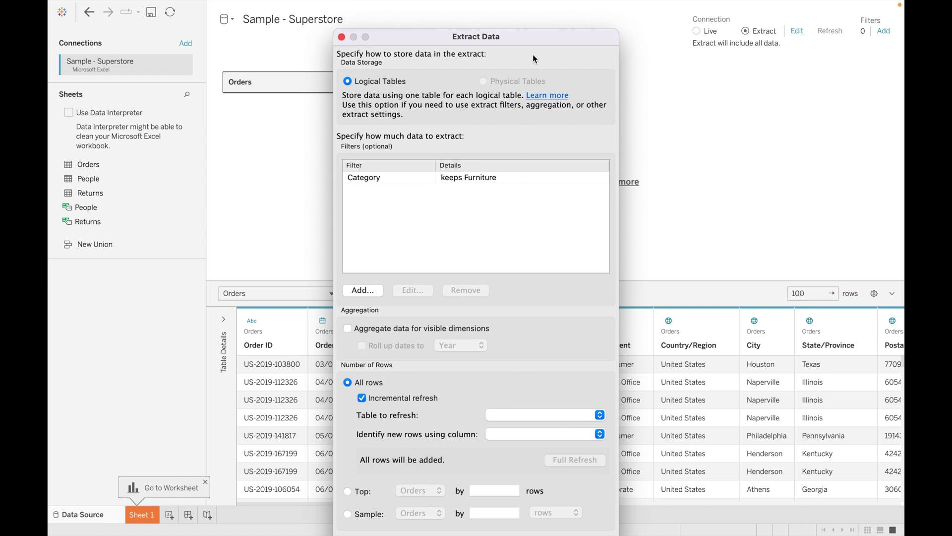
Step: Set incremental refresh to the Orders table keyed on Order Date, then turn it off
{"action": "left_click_drag", "start_coordinate": [534, 37], "coordinate": [542, 8]}
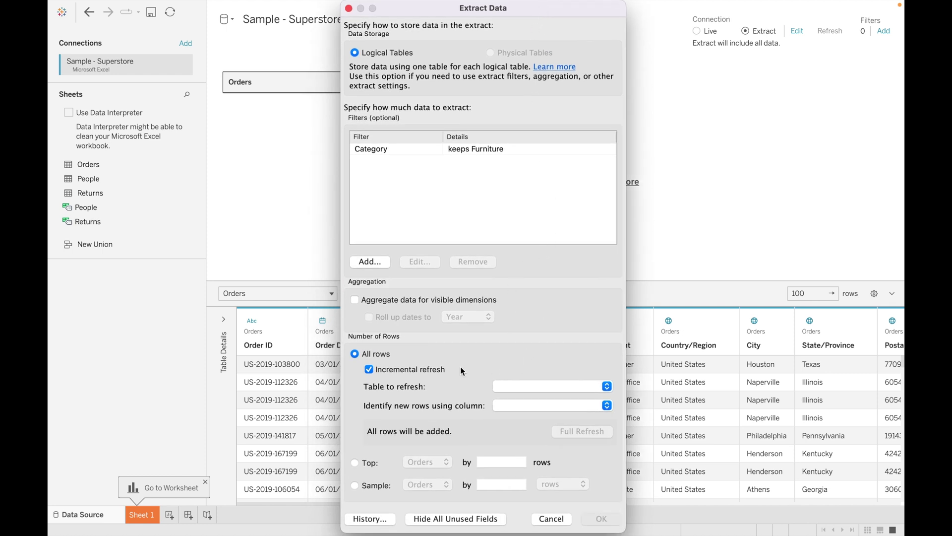
{"action": "left_click", "coordinate": [606, 387]}
{"action": "left_click", "coordinate": [572, 387]}
{"action": "left_click", "coordinate": [606, 405]}
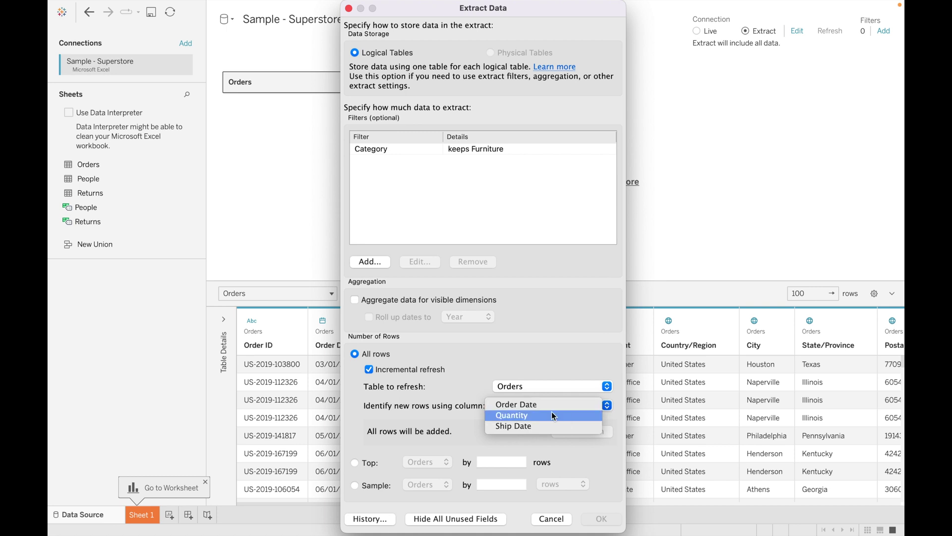
{"action": "left_click", "coordinate": [541, 405]}
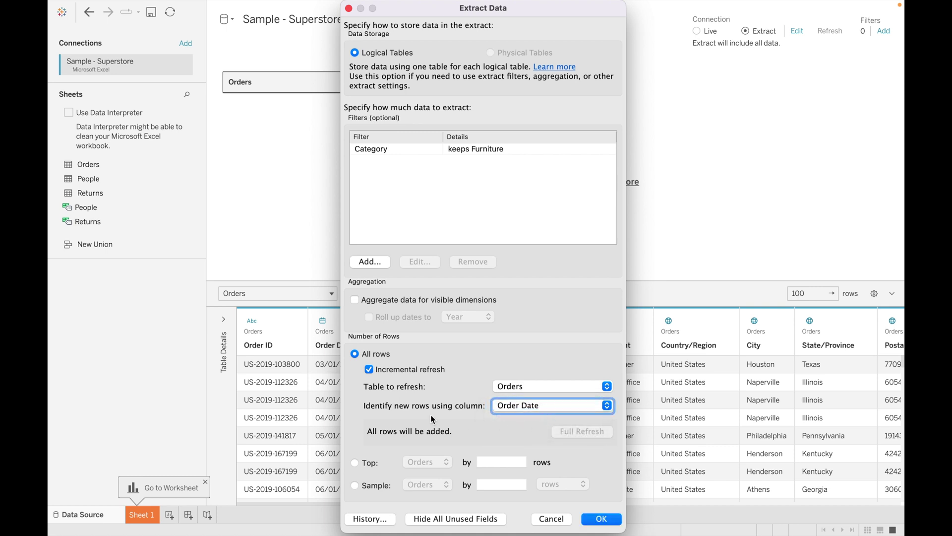
{"action": "left_click", "coordinate": [371, 370]}
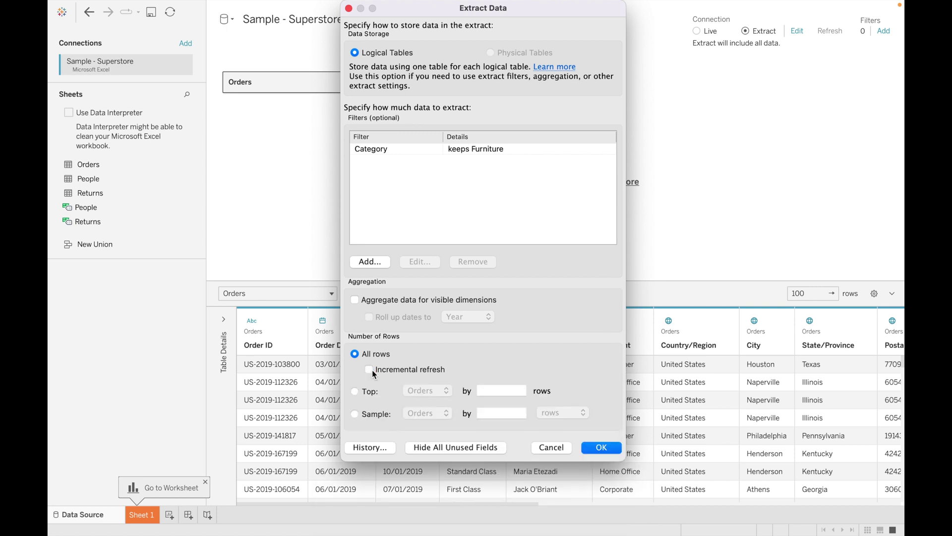
Step: Set the extract's Number of Rows to All rows and apply the Furniture-filtered settings
{"action": "left_click", "coordinate": [355, 392]}
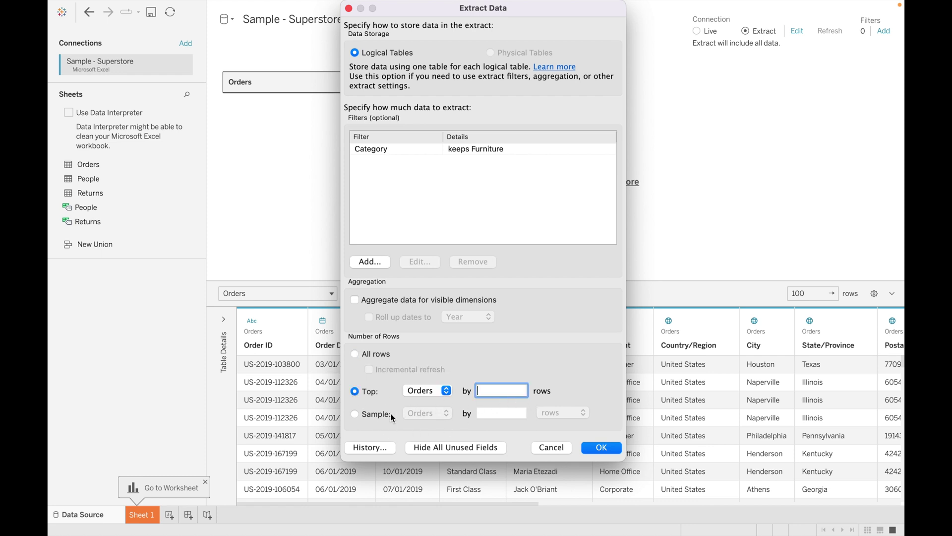
{"action": "left_click", "coordinate": [362, 412]}
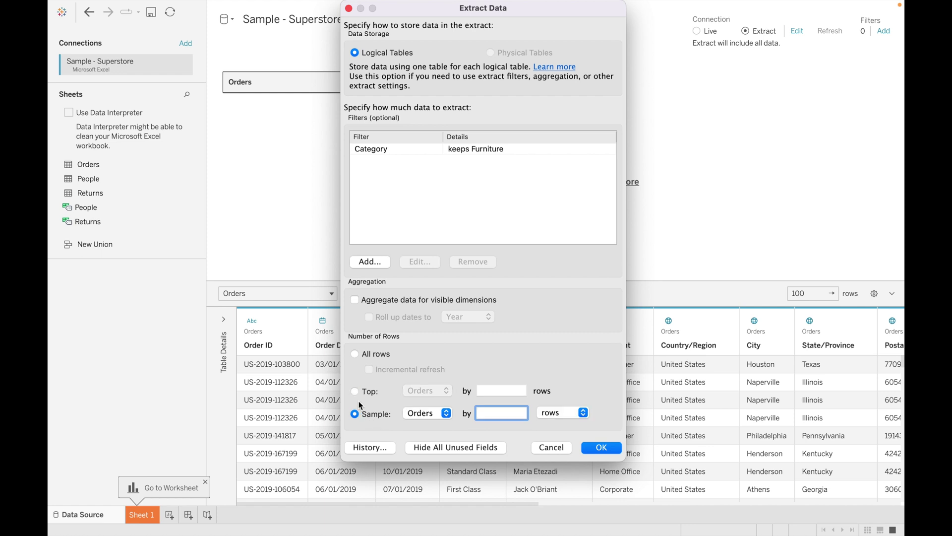
{"action": "left_click", "coordinate": [356, 392]}
{"action": "left_click", "coordinate": [355, 353]}
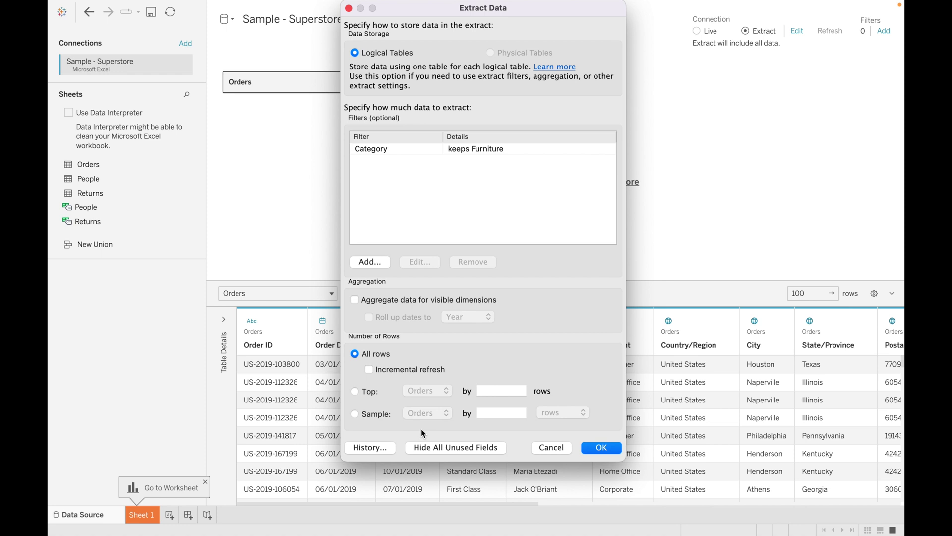
{"action": "left_click", "coordinate": [600, 448]}
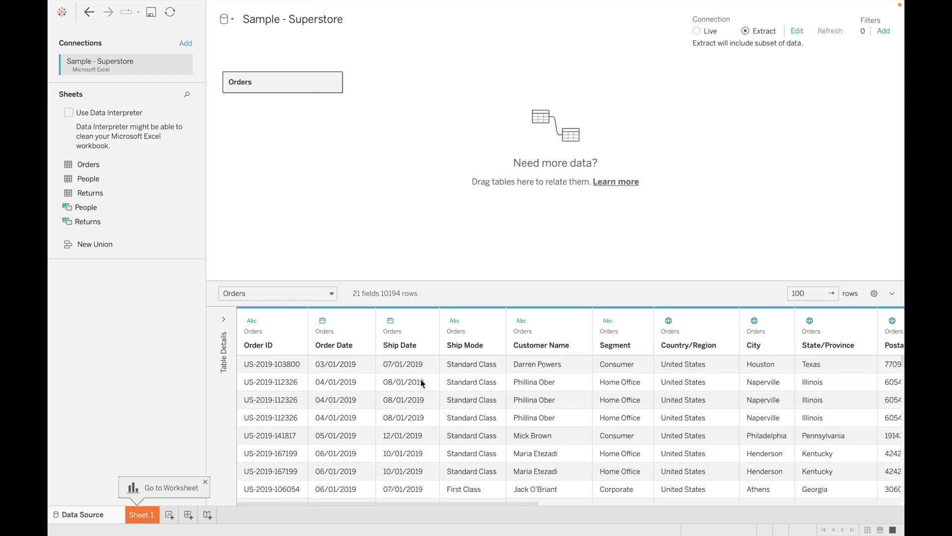
Step: Save the Furniture extract to Downloads under the name 'Extract'
{"action": "left_click", "coordinate": [148, 519]}
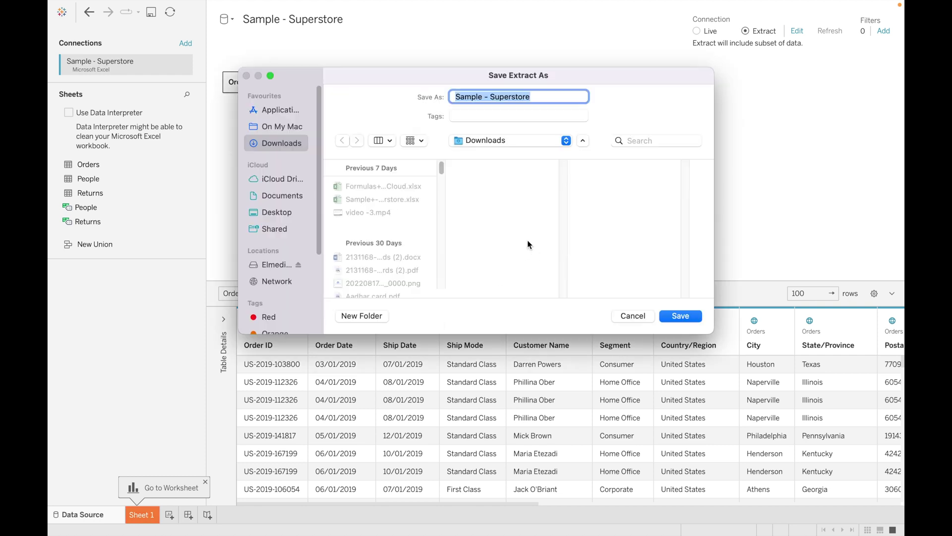
{"action": "key", "text": "BackSpace"}
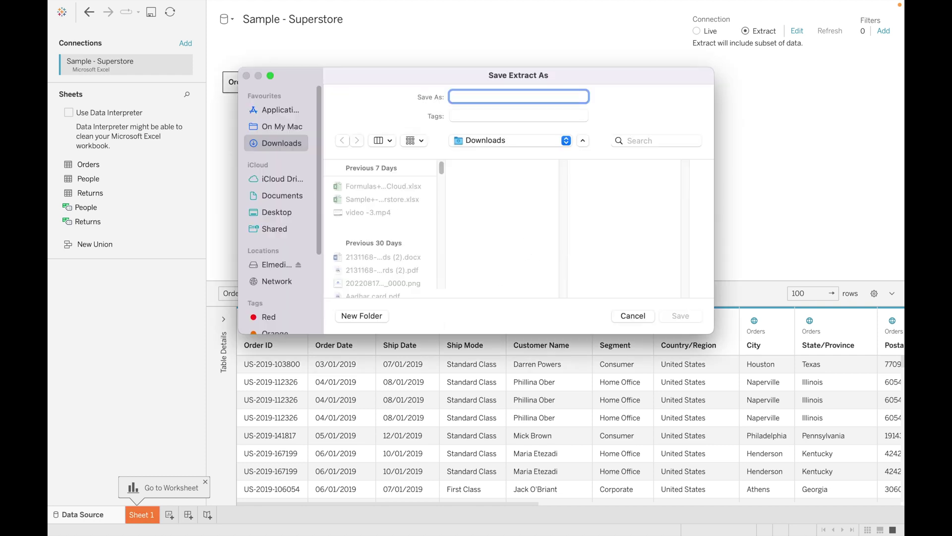
{"action": "type", "text": "Extract"}
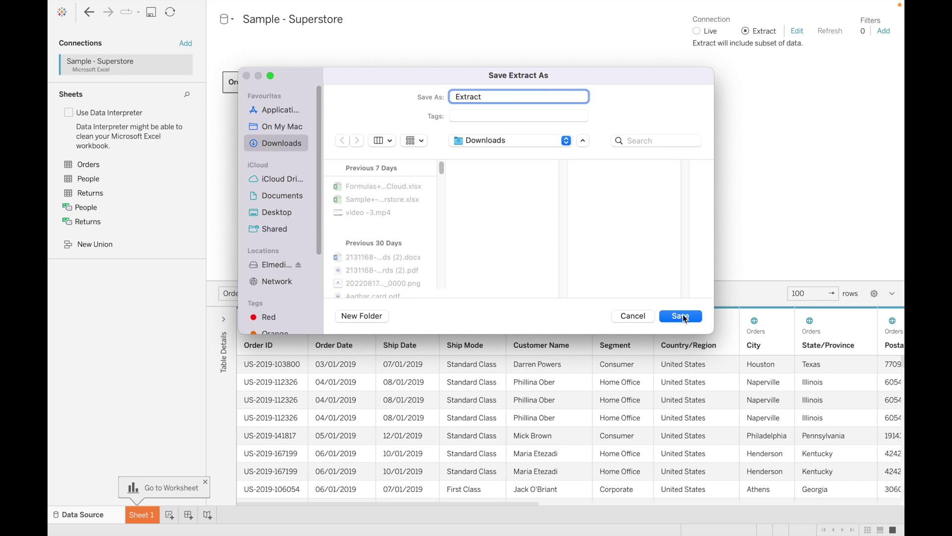
{"action": "left_click", "coordinate": [683, 318]}
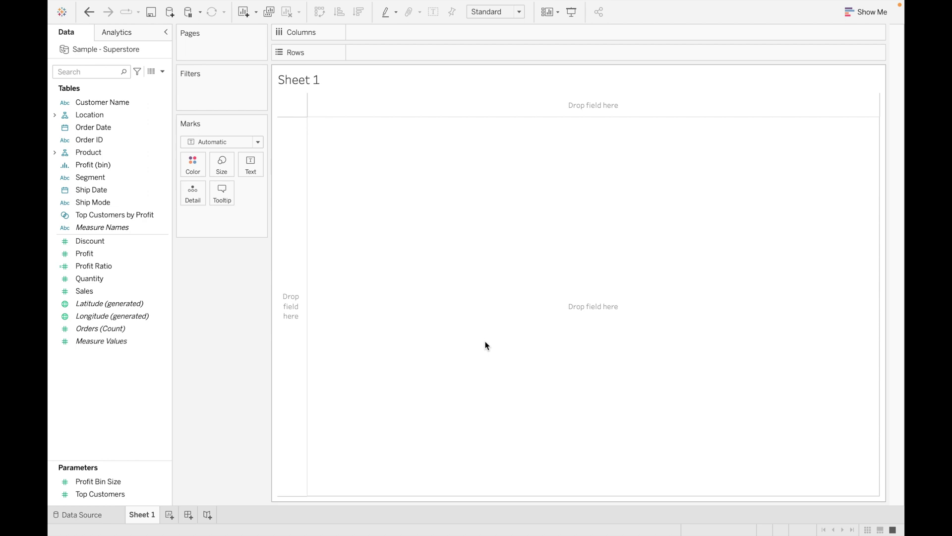
Step: Show Category and total Profit (Furniture only, 19,730), then remove both from the view
{"action": "left_click", "coordinate": [55, 152]}
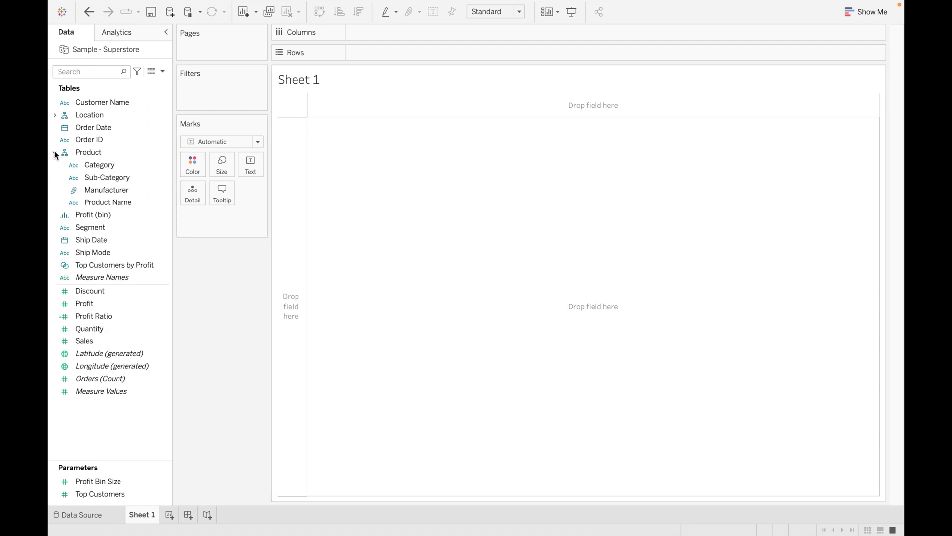
{"action": "double_click", "coordinate": [105, 163]}
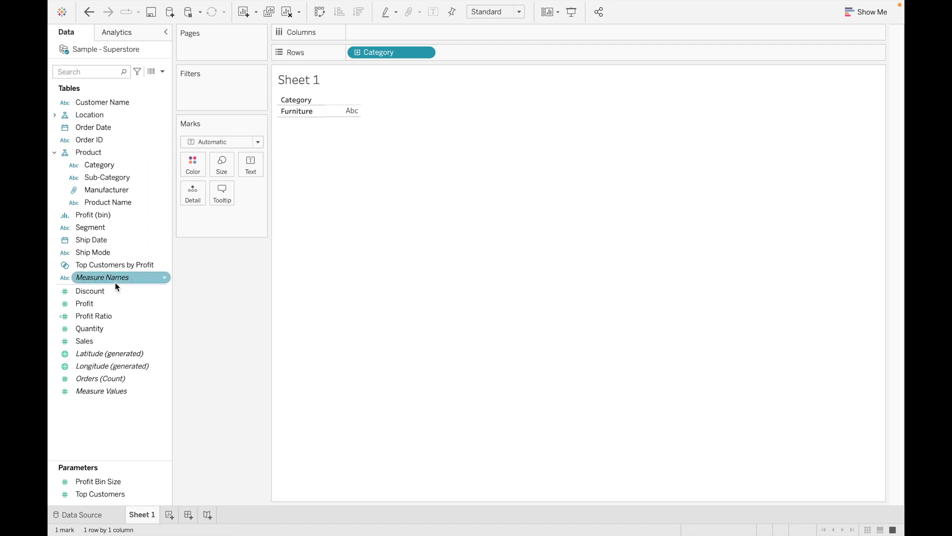
{"action": "double_click", "coordinate": [97, 302]}
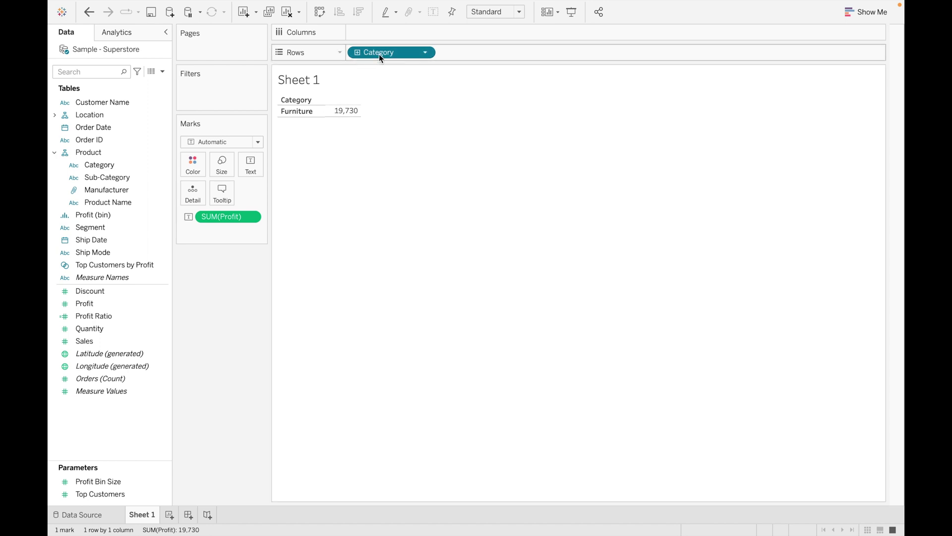
{"action": "left_click_drag", "start_coordinate": [379, 55], "coordinate": [233, 283]}
{"action": "left_click_drag", "start_coordinate": [221, 221], "coordinate": [223, 295]}
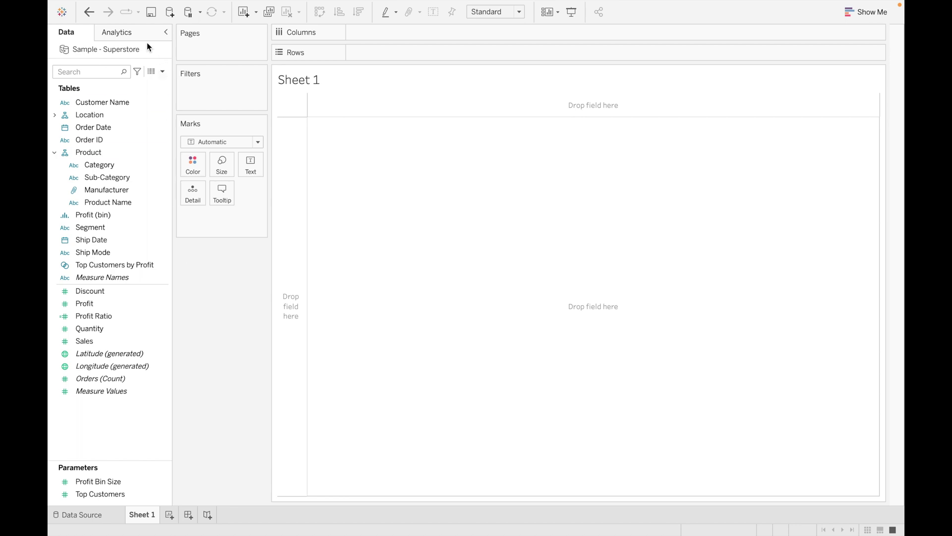
Step: Refresh the Sample - Superstore data source and run Refresh All Extracts, then return to the Data Source page
{"action": "right_click", "coordinate": [127, 52]}
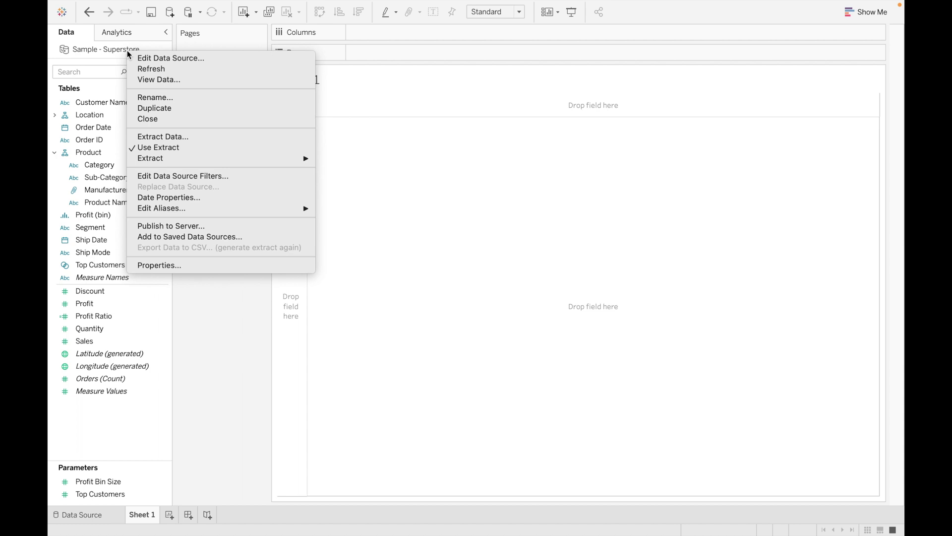
{"action": "left_click", "coordinate": [173, 69]}
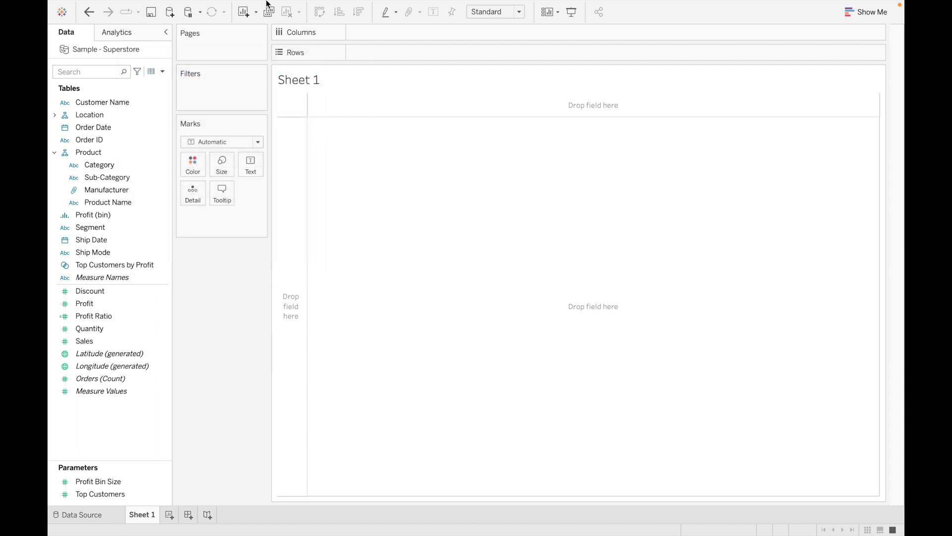
{"action": "mouse_move", "coordinate": [268, 2]}
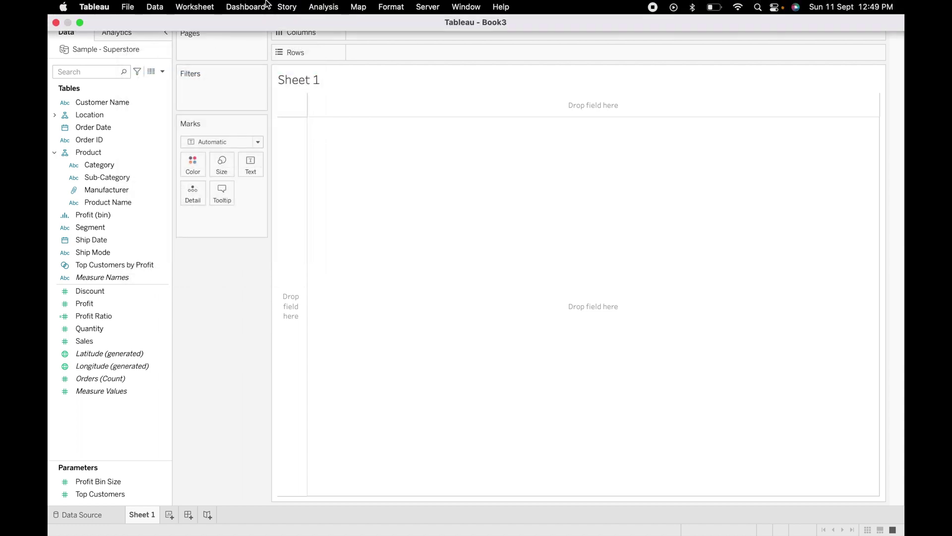
{"action": "left_click", "coordinate": [160, 9]}
{"action": "left_click", "coordinate": [183, 64]}
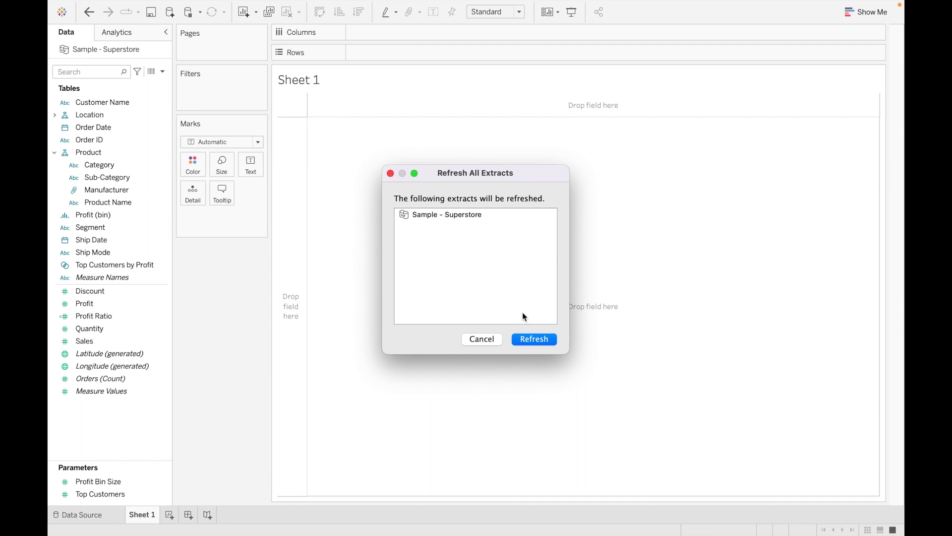
{"action": "left_click", "coordinate": [527, 339]}
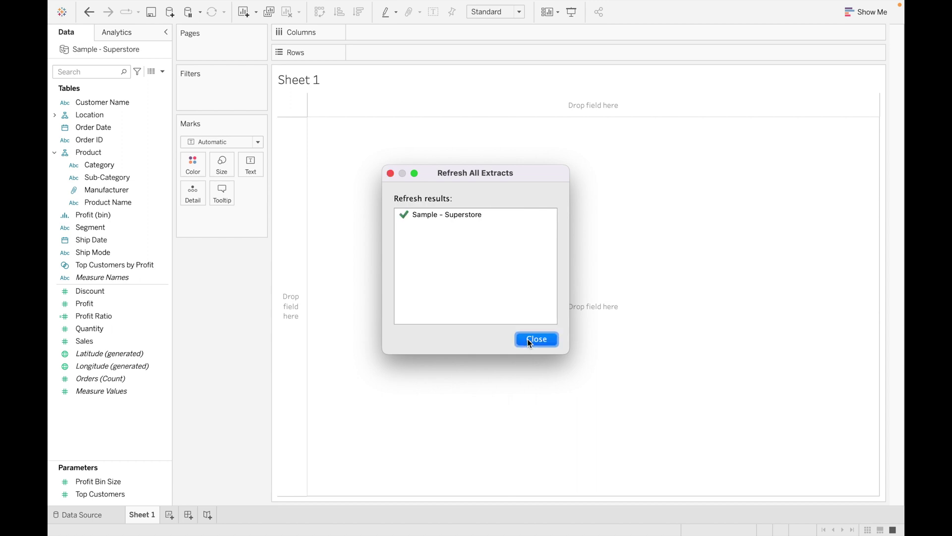
{"action": "left_click", "coordinate": [528, 338]}
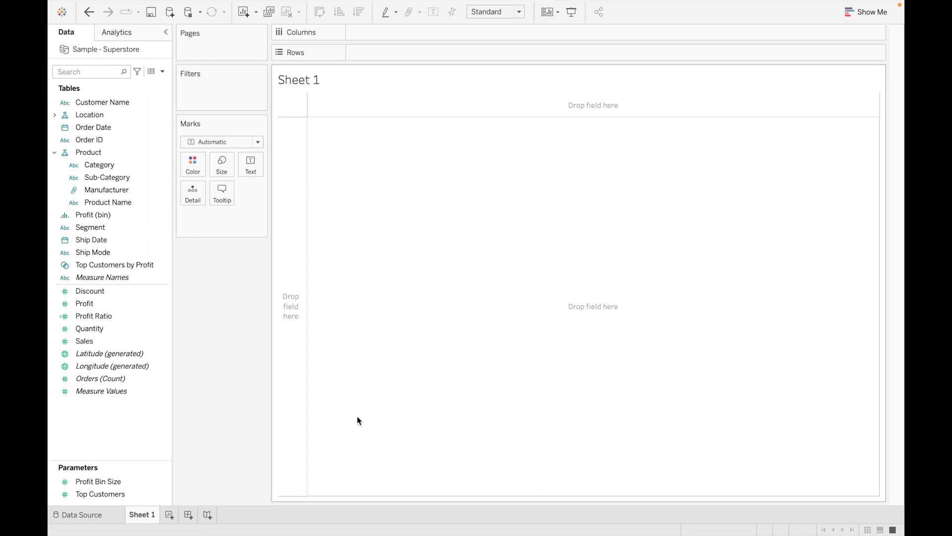
{"action": "left_click", "coordinate": [140, 494]}
{"action": "left_click", "coordinate": [108, 513]}
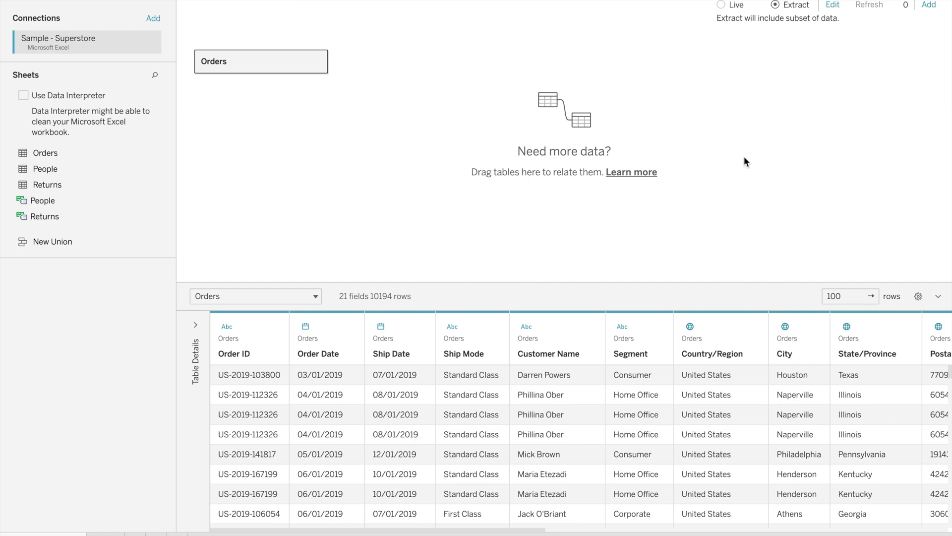
Step: Switch the connection to Live and list Furniture, Office Supplies and Technology on Sheet 1 rows
{"action": "left_click", "coordinate": [721, 4]}
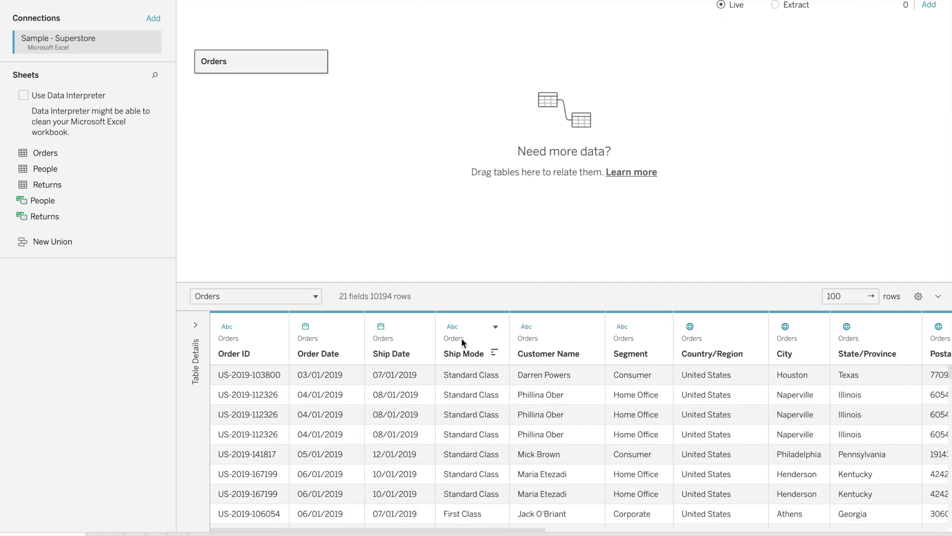
{"action": "left_click", "coordinate": [104, 534]}
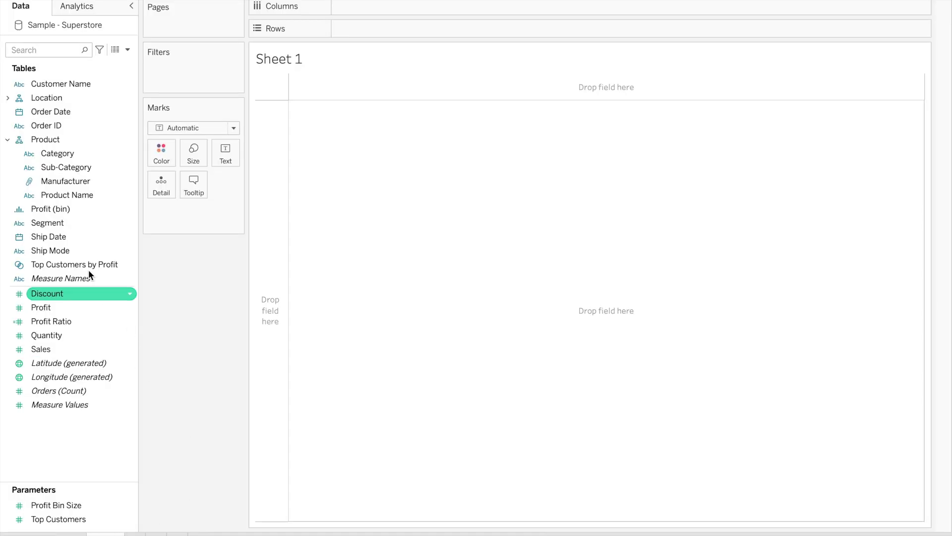
{"action": "double_click", "coordinate": [65, 155]}
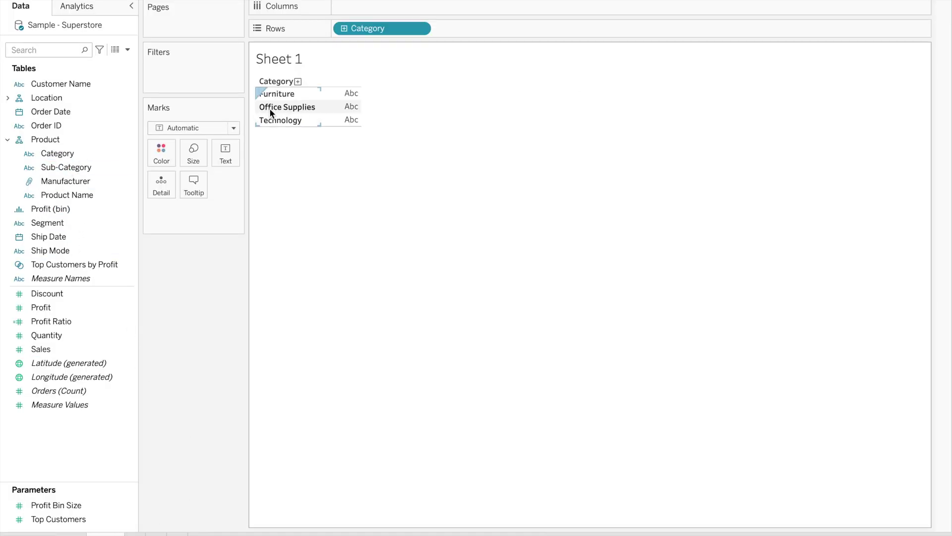